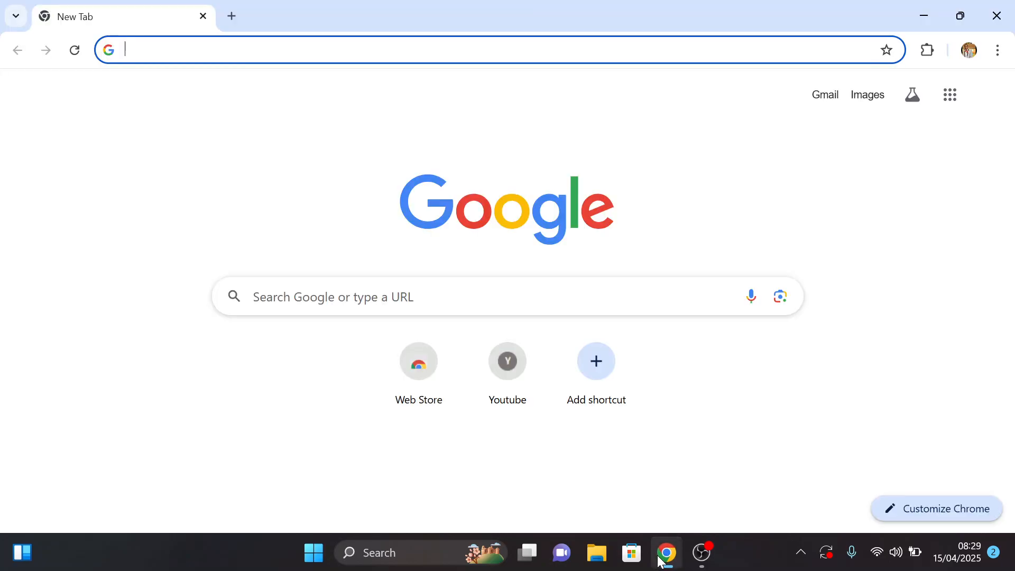
# Go to anaconda.com and open the free download page for Anaconda Distribution
pyautogui.write('anac')
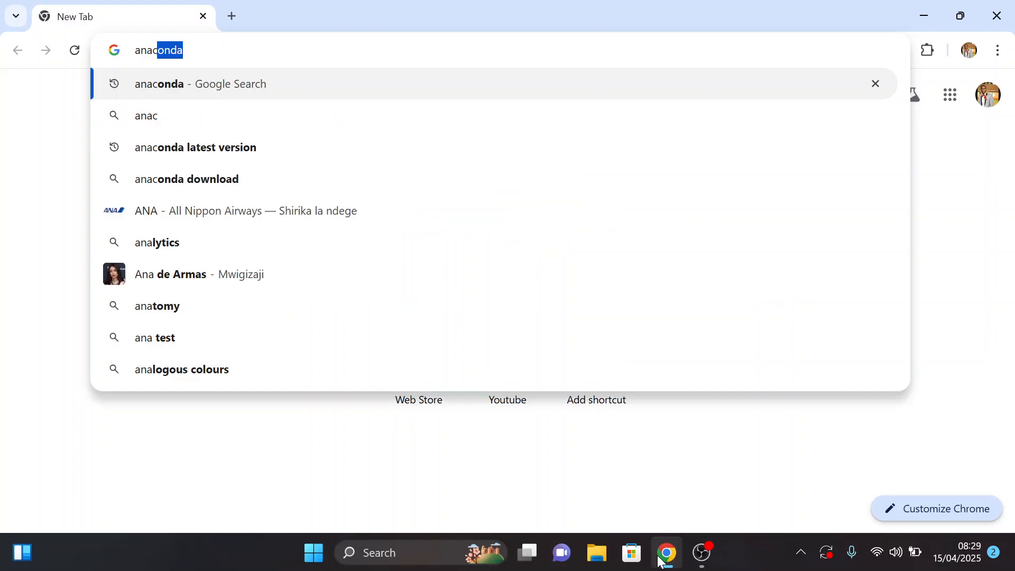
pyautogui.write('onda.com')
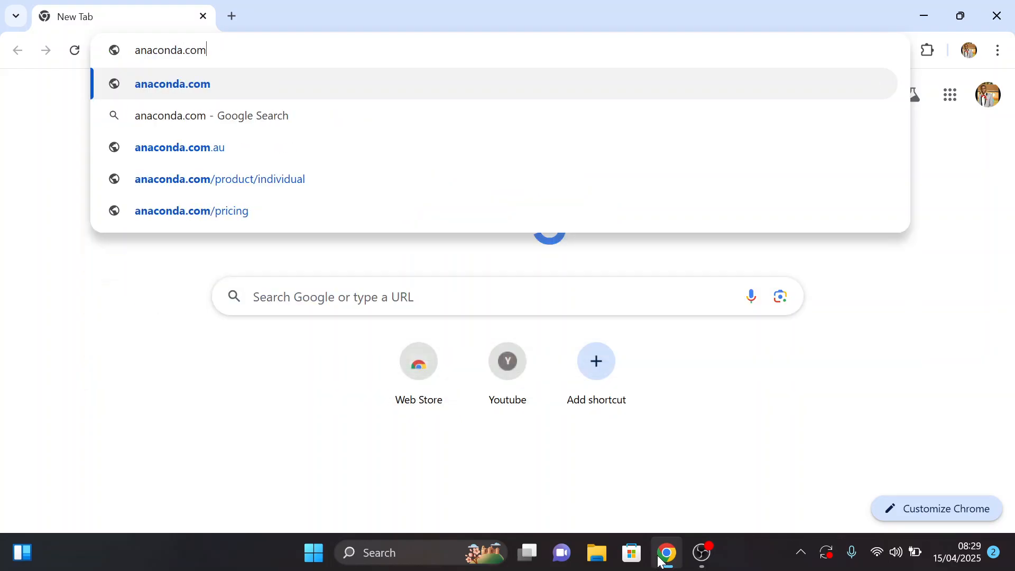
pyautogui.press('Return')
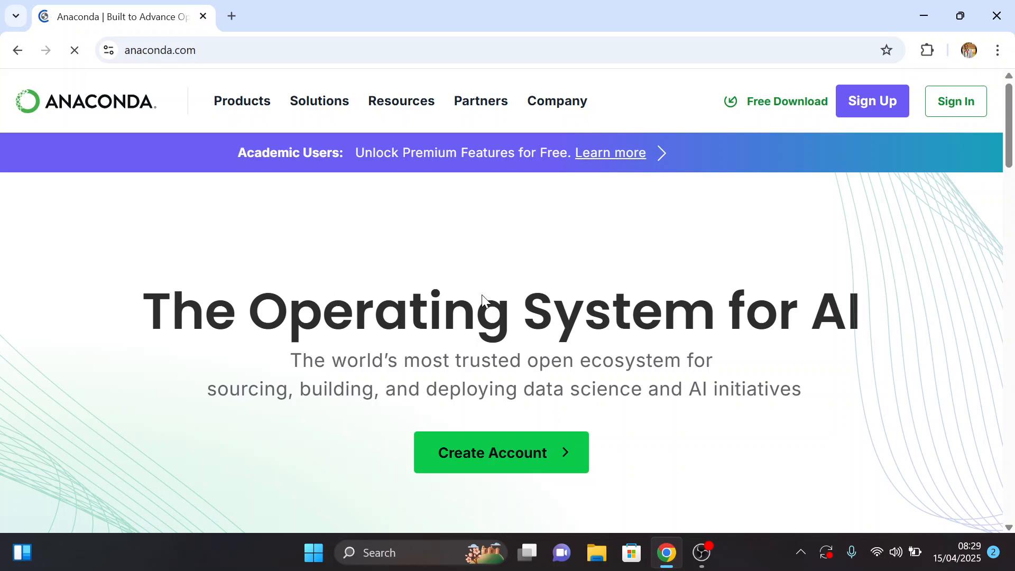
pyautogui.click(765, 107)
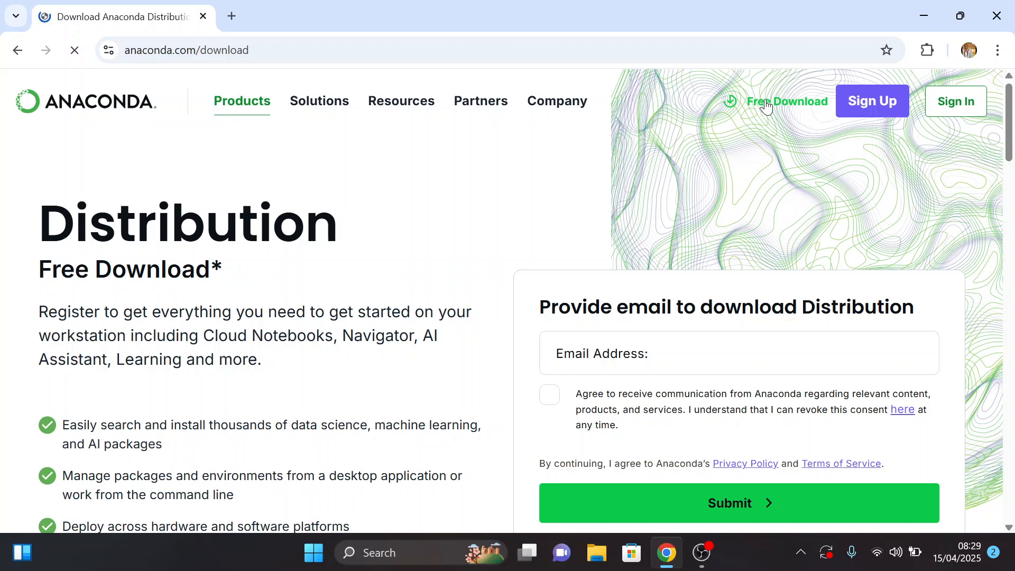
# Skip the registration and download the Anaconda installer for Windows
pyautogui.scroll(-2, 640, 291)
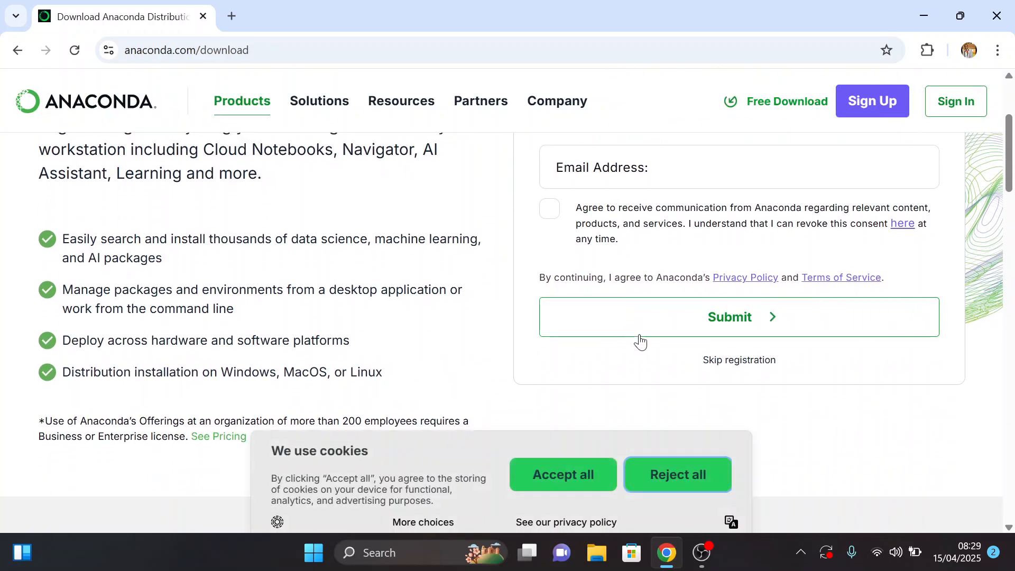
pyautogui.click(737, 365)
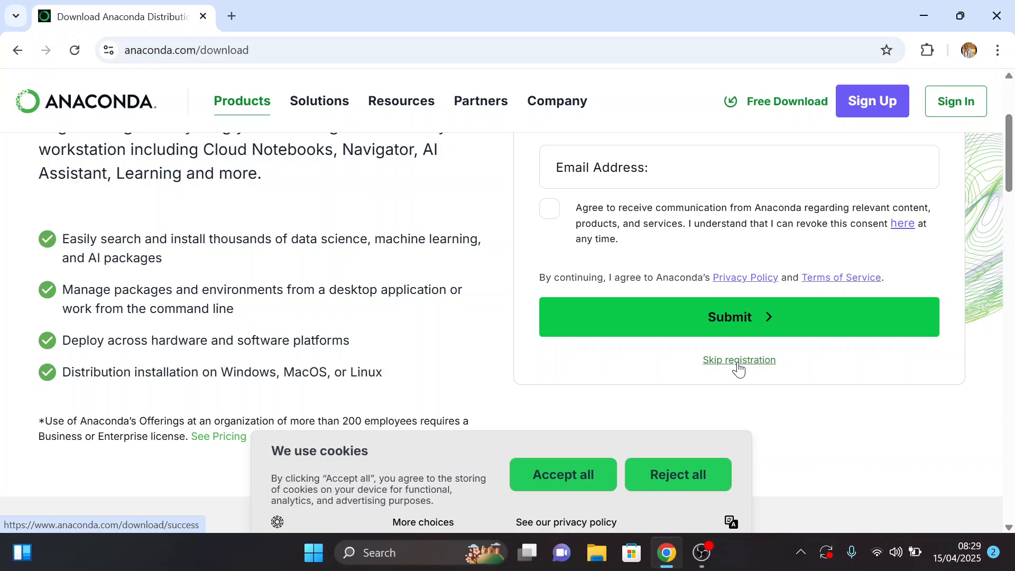
pyautogui.scroll(-3, 739, 367)
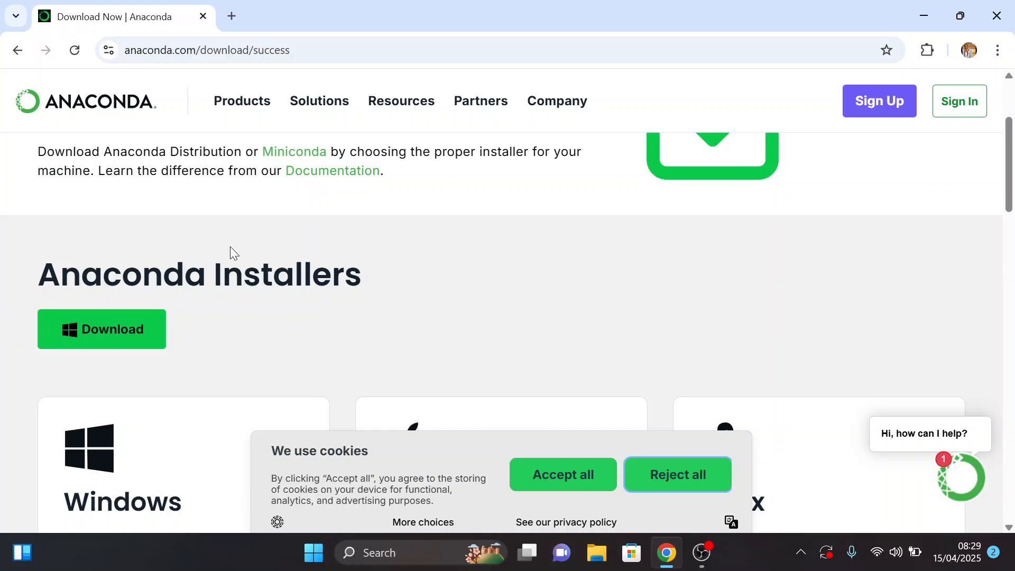
pyautogui.click(108, 337)
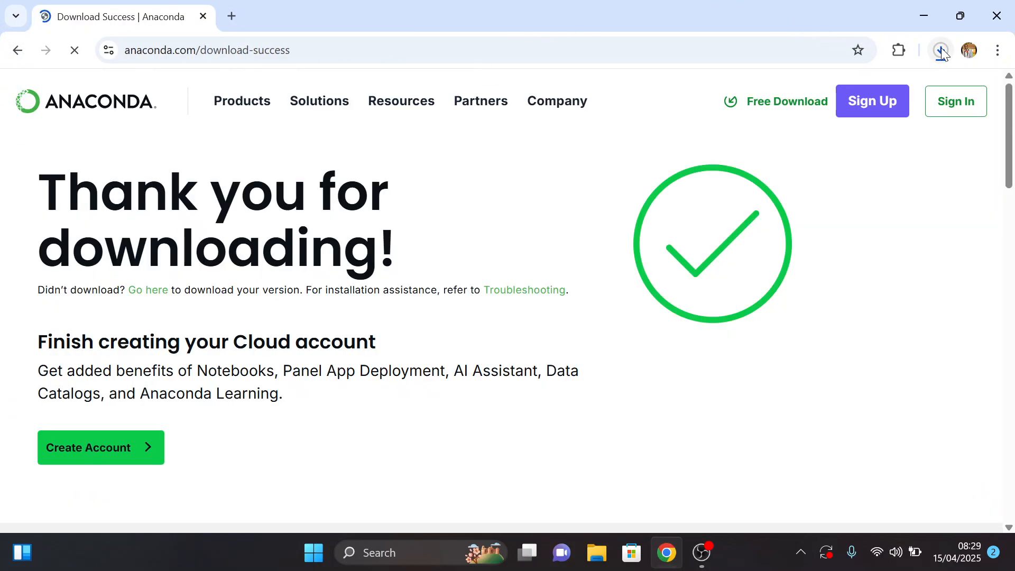
# Run the downloaded Anaconda3-2024.10-1-Windows-x86_64 (4).exe installer and minimize the browser window
pyautogui.click(942, 49)
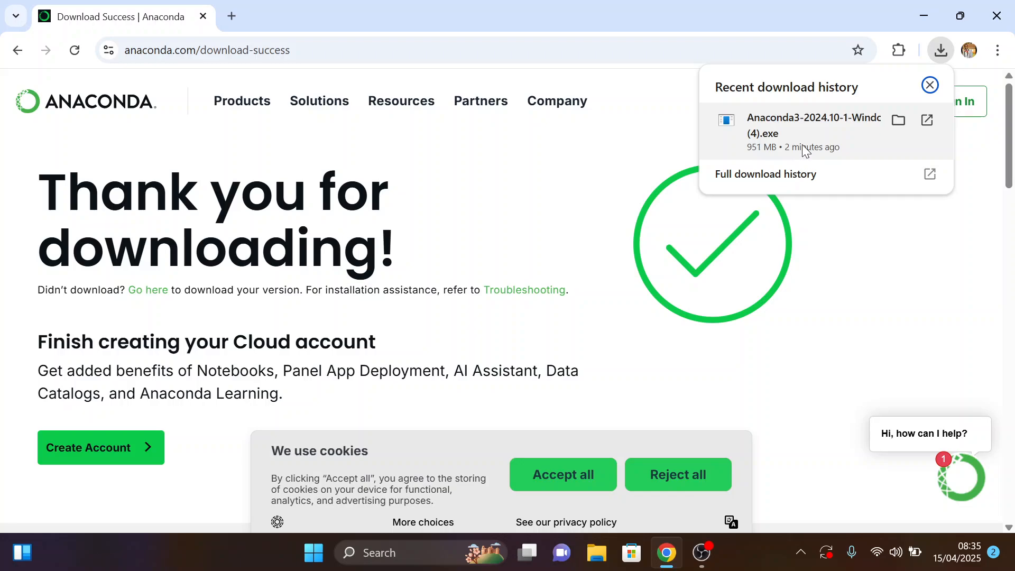
pyautogui.rightClick(806, 139)
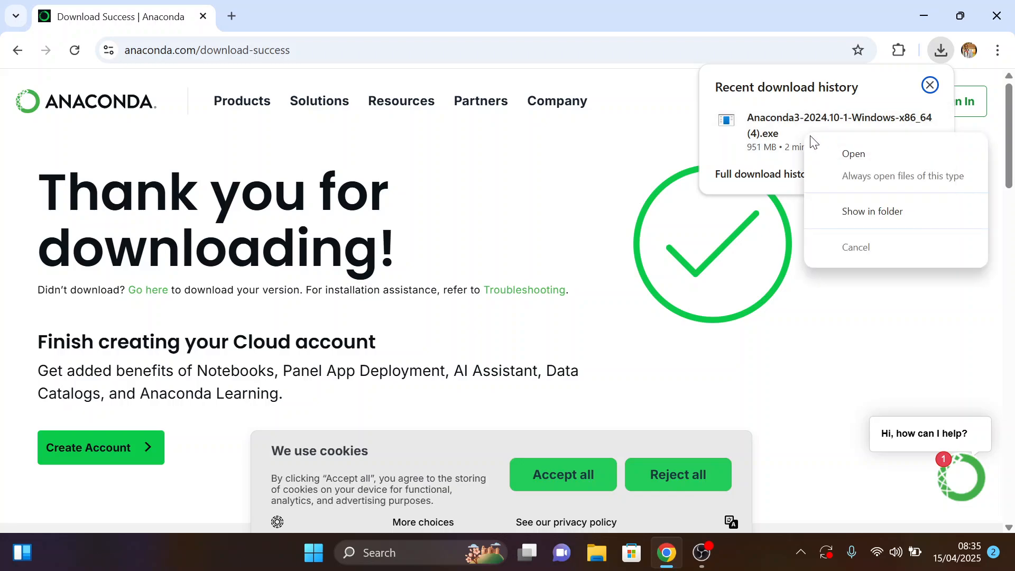
pyautogui.click(847, 154)
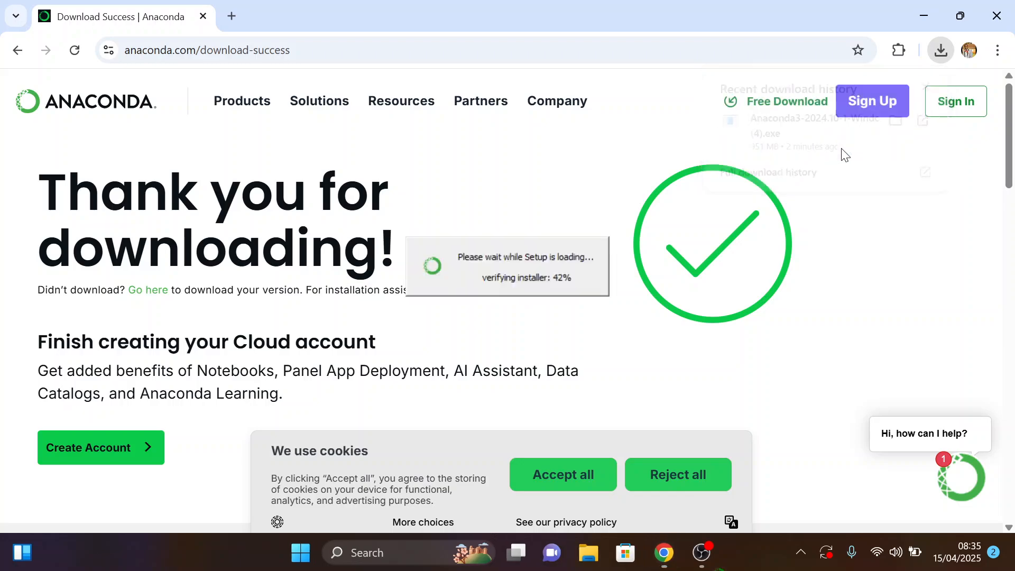
pyautogui.click(919, 11)
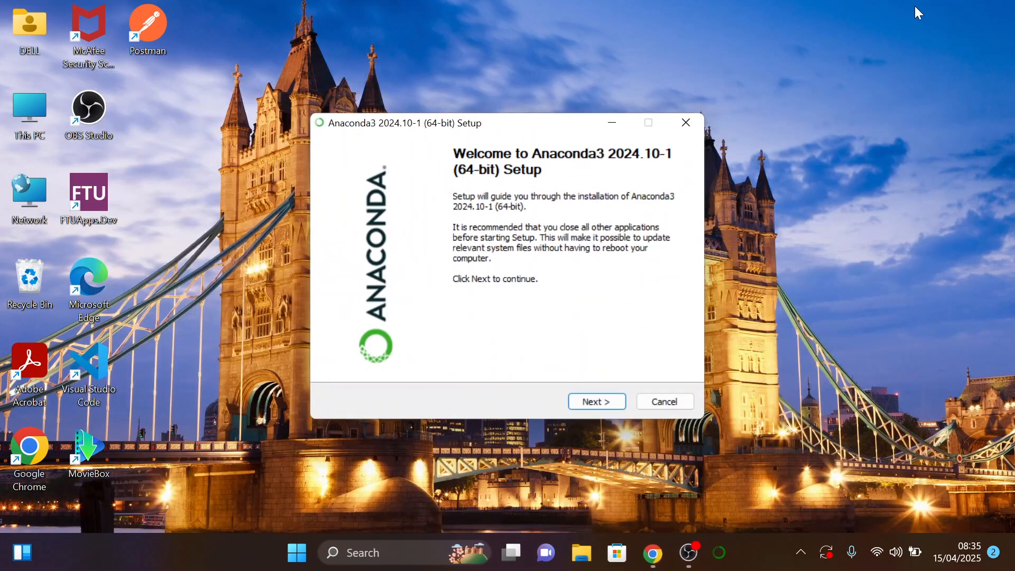
# Accept the Anaconda license agreement, choose installation for All Users, and allow the installer to make changes to the device
pyautogui.click(592, 403)
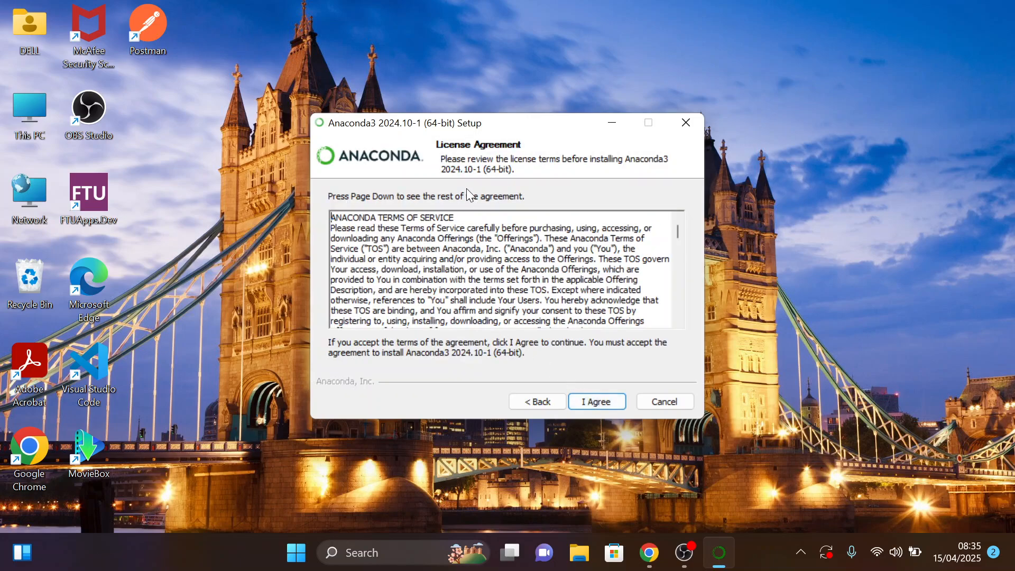
pyautogui.click(595, 405)
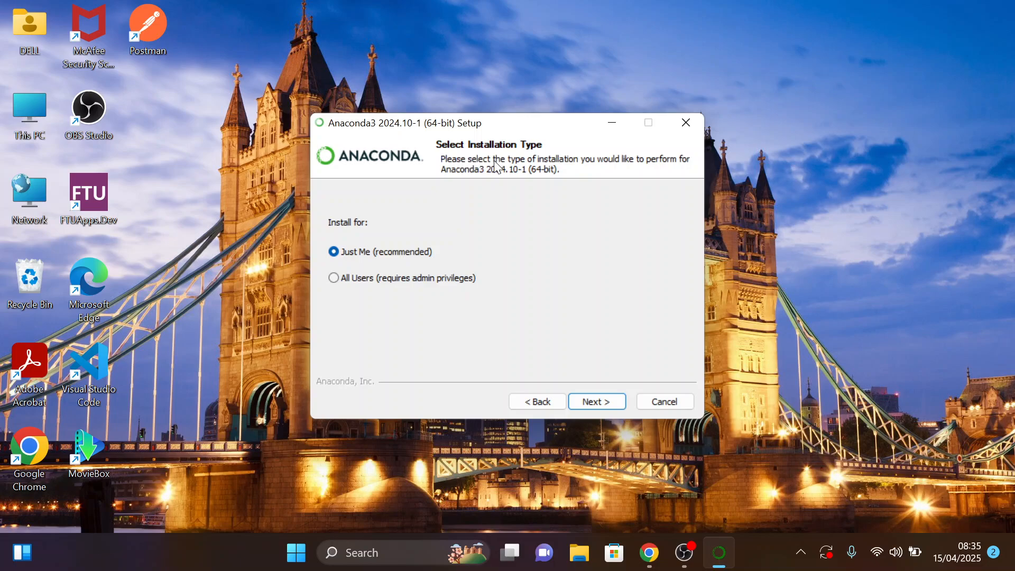
pyautogui.click(334, 279)
pyautogui.click(592, 402)
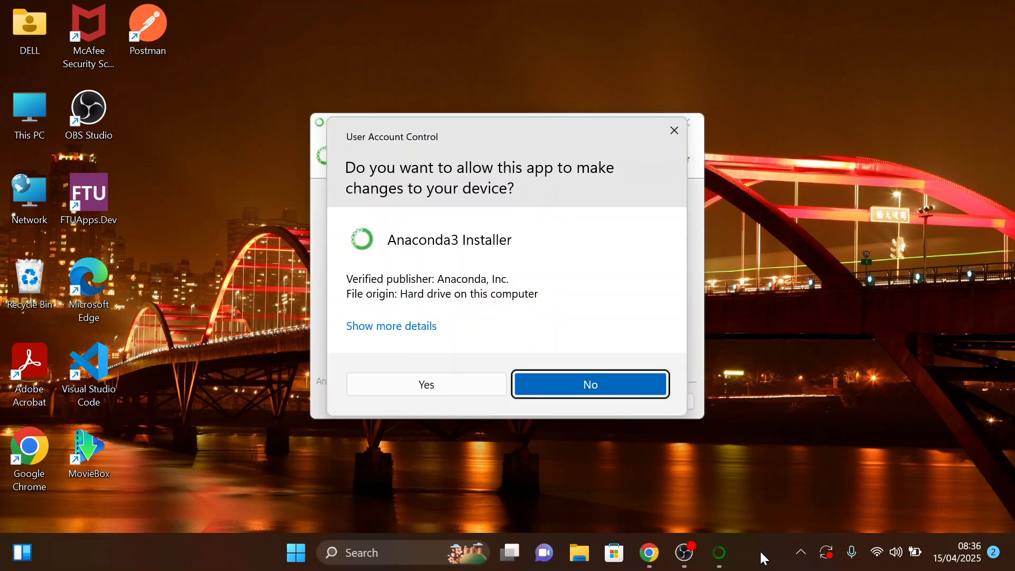
pyautogui.click(418, 385)
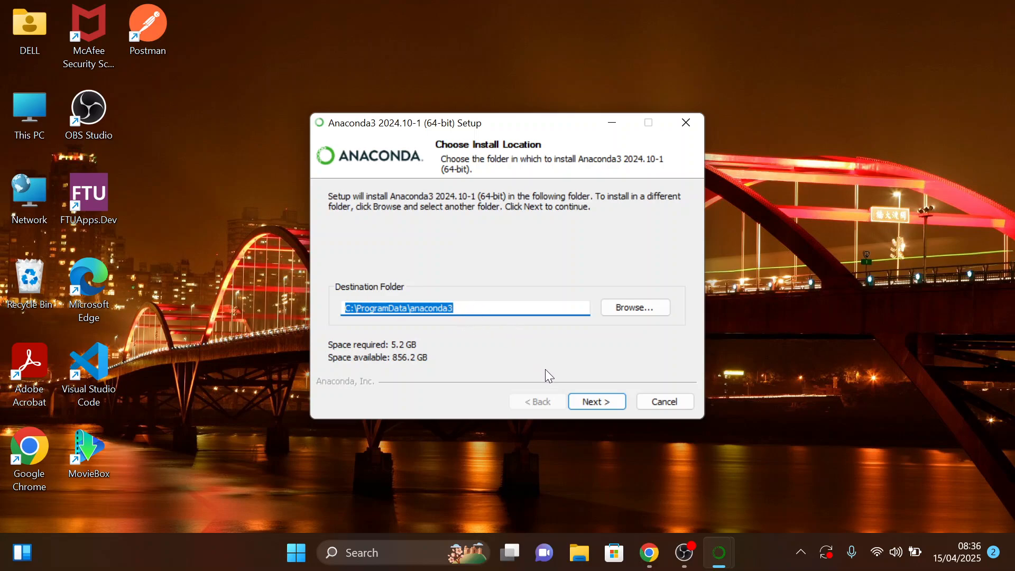
# Keep the destination folder C:\ProgramData\anaconda3, enable clearing the package cache upon completion, and start the installation
pyautogui.click(596, 401)
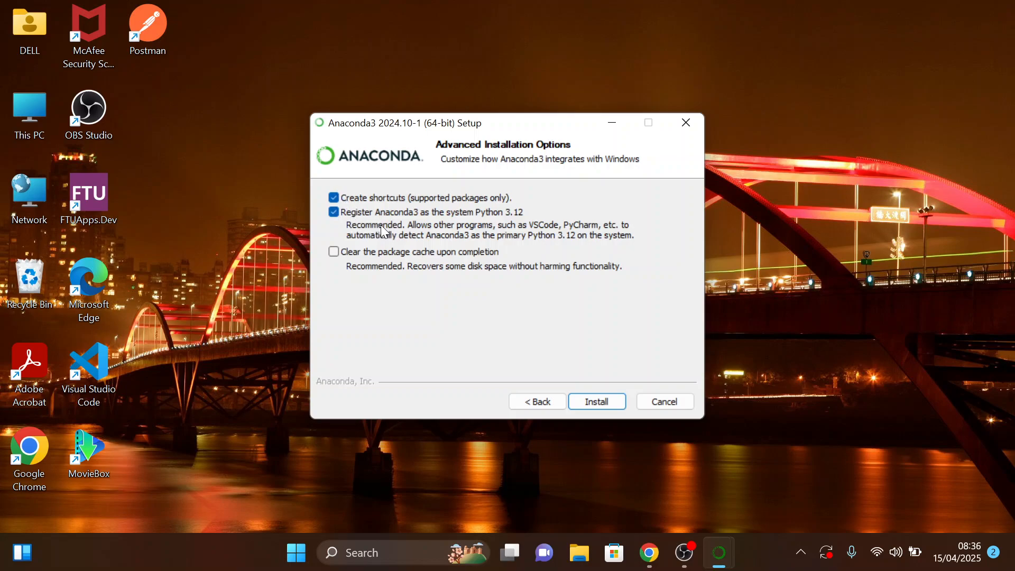
pyautogui.click(333, 253)
pyautogui.click(588, 402)
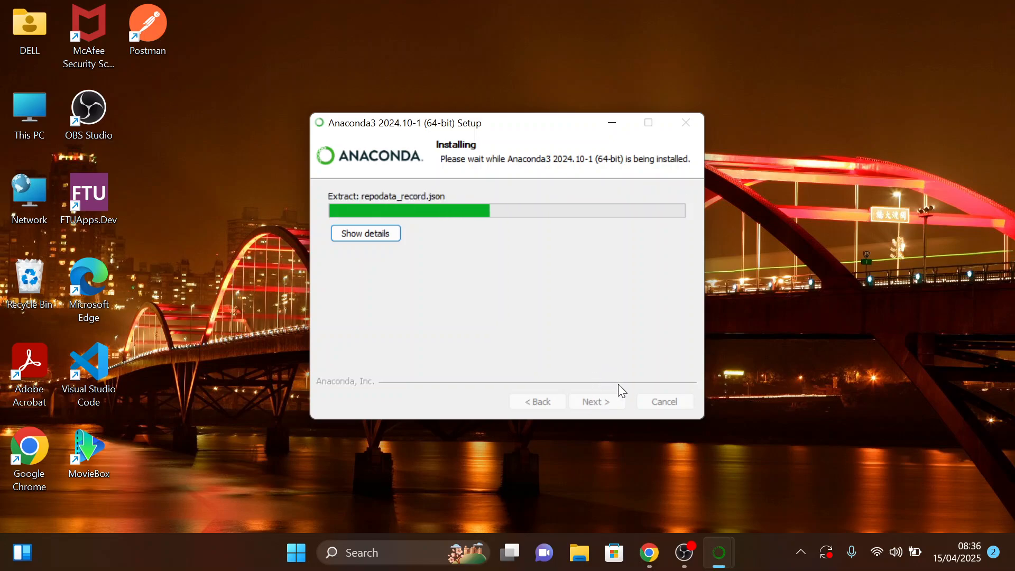
pyautogui.click(754, 550)
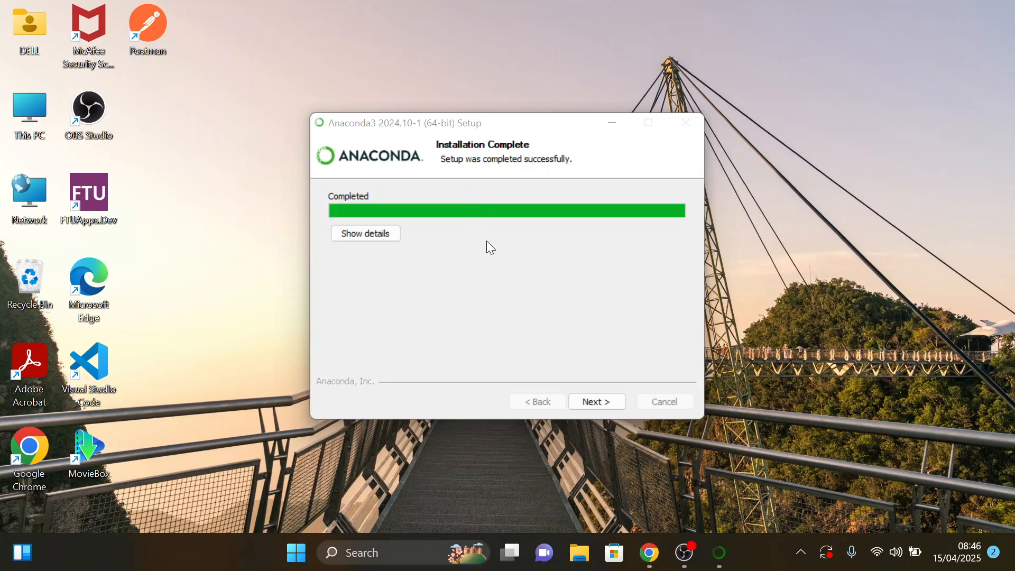
# Finish the Anaconda setup with Launch Anaconda Navigator and Getting Started with Anaconda Distribution both unticked
pyautogui.click(592, 404)
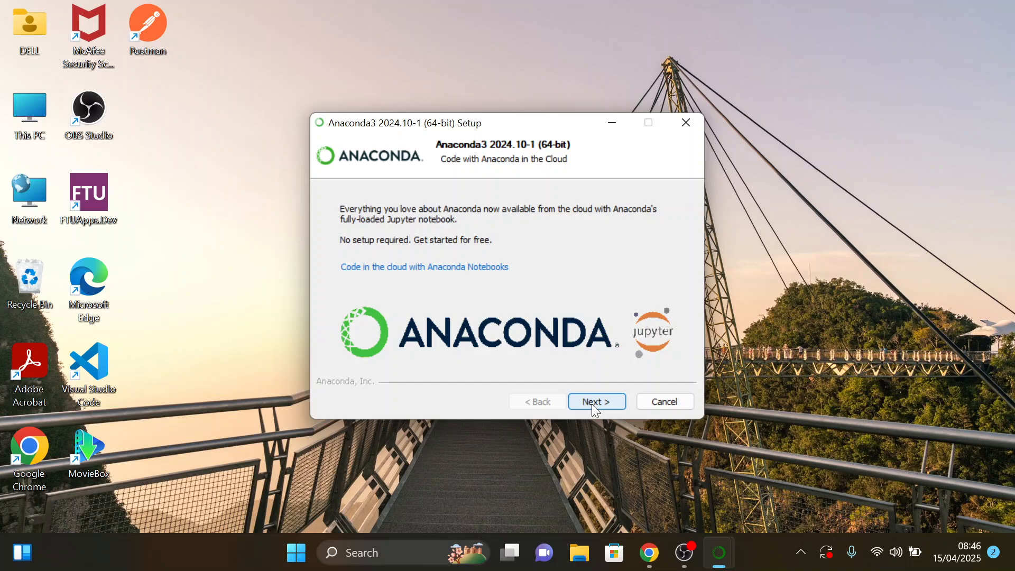
pyautogui.click(592, 404)
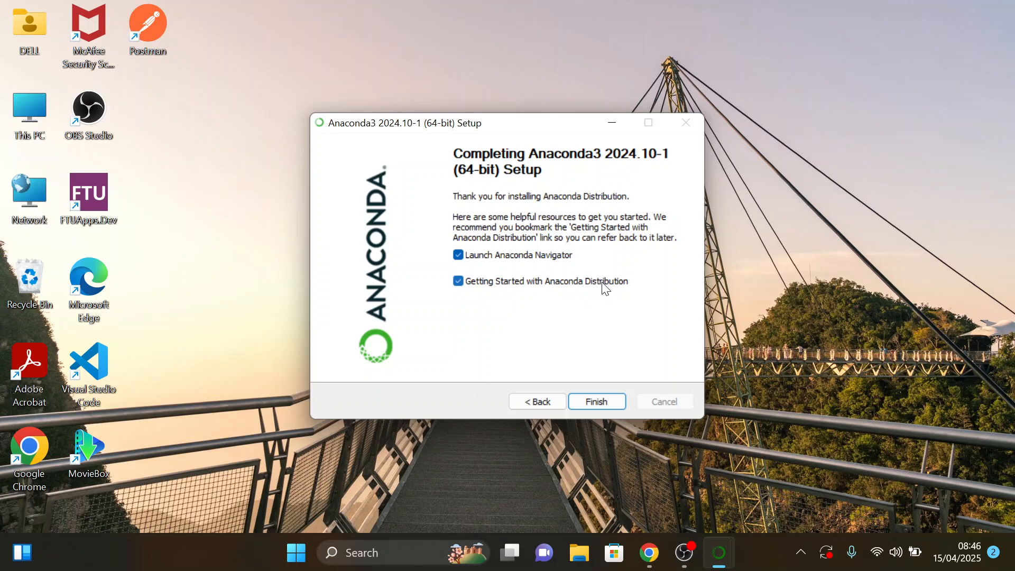
pyautogui.click(464, 256)
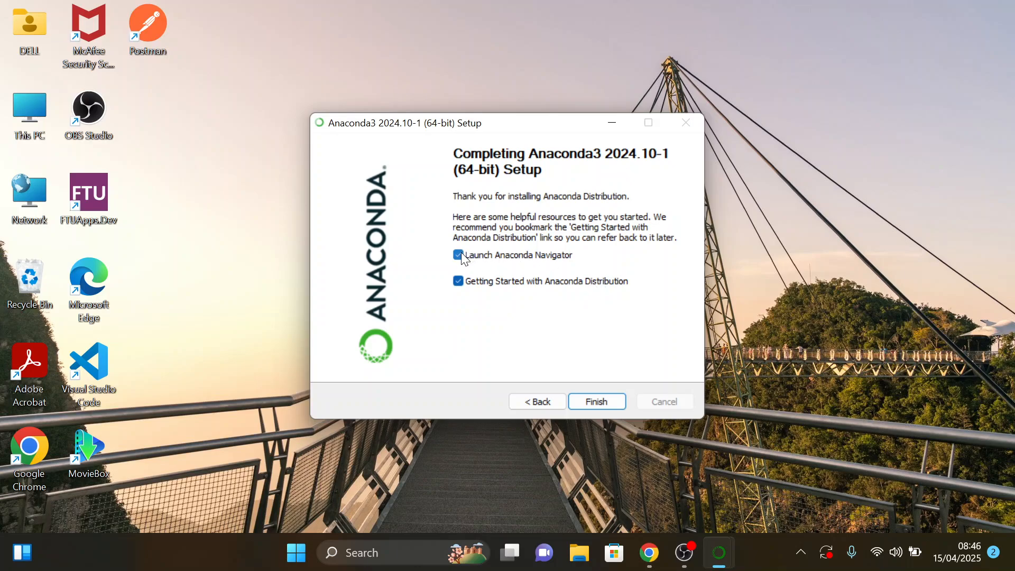
pyautogui.click(458, 283)
pyautogui.click(592, 410)
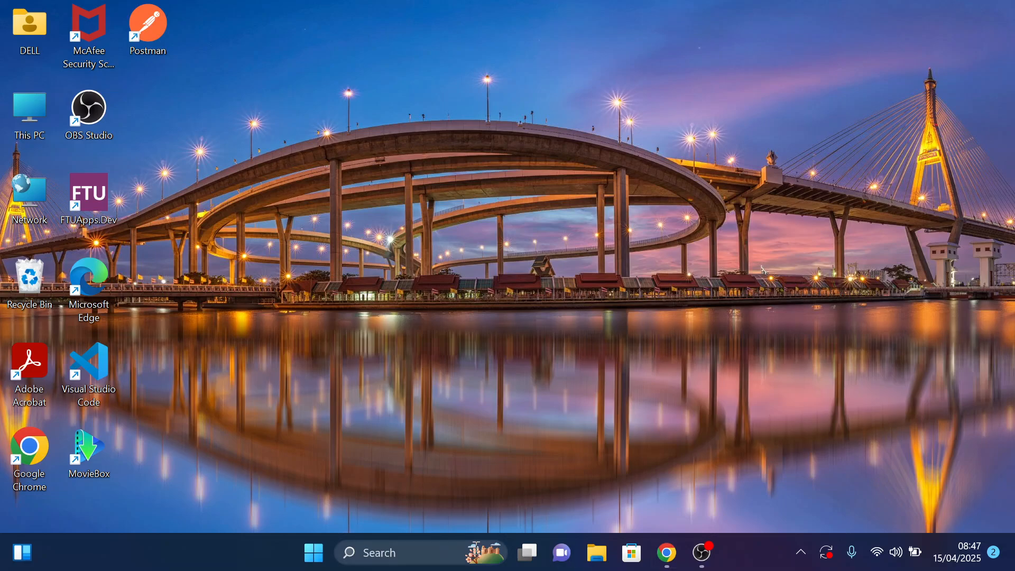
# Search Windows for "anaconda", open Anaconda Prompt, and launch Jupyter with the command "jupyter notebook"
pyautogui.click(419, 545)
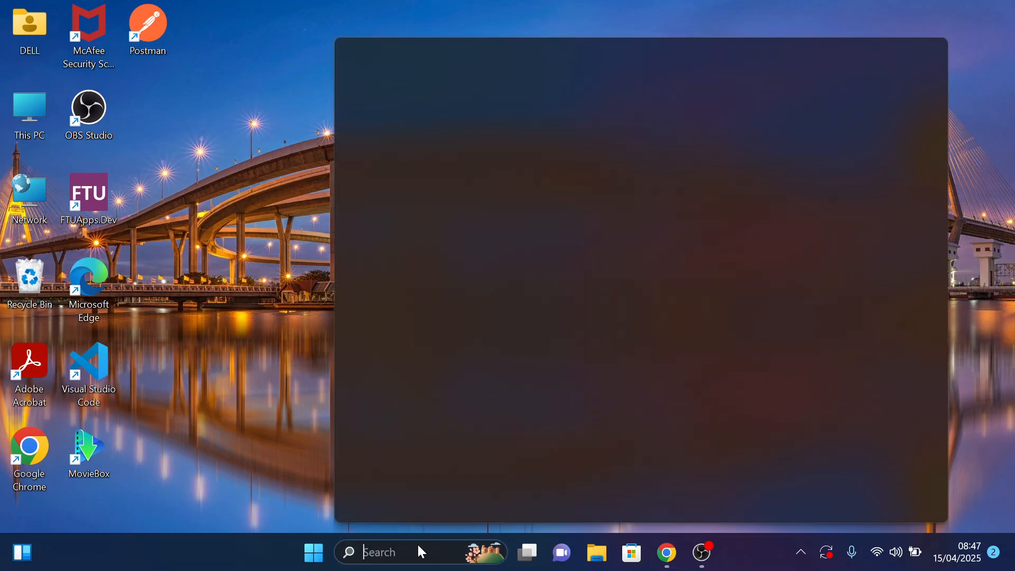
pyautogui.write('anaconda')
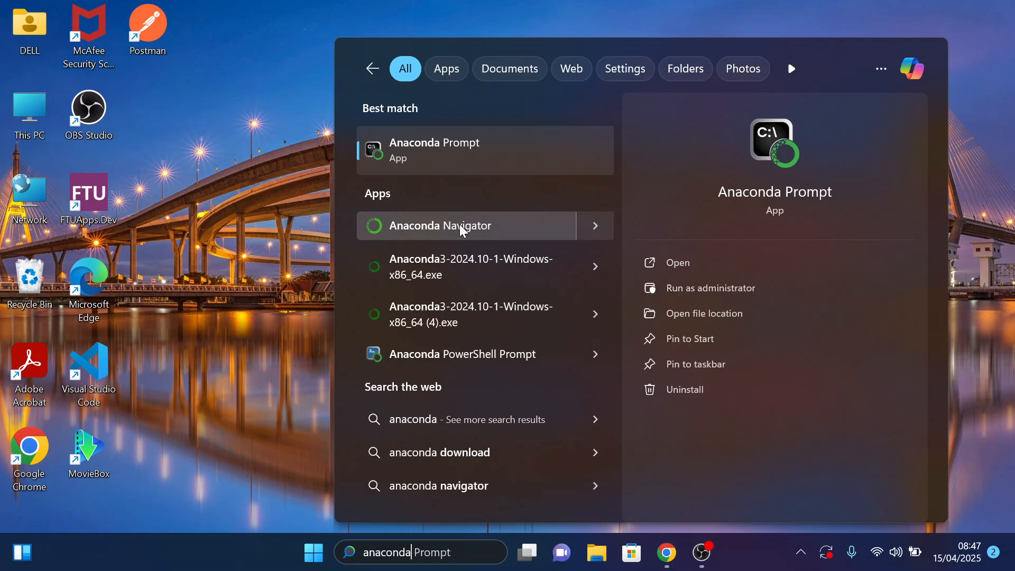
pyautogui.click(481, 154)
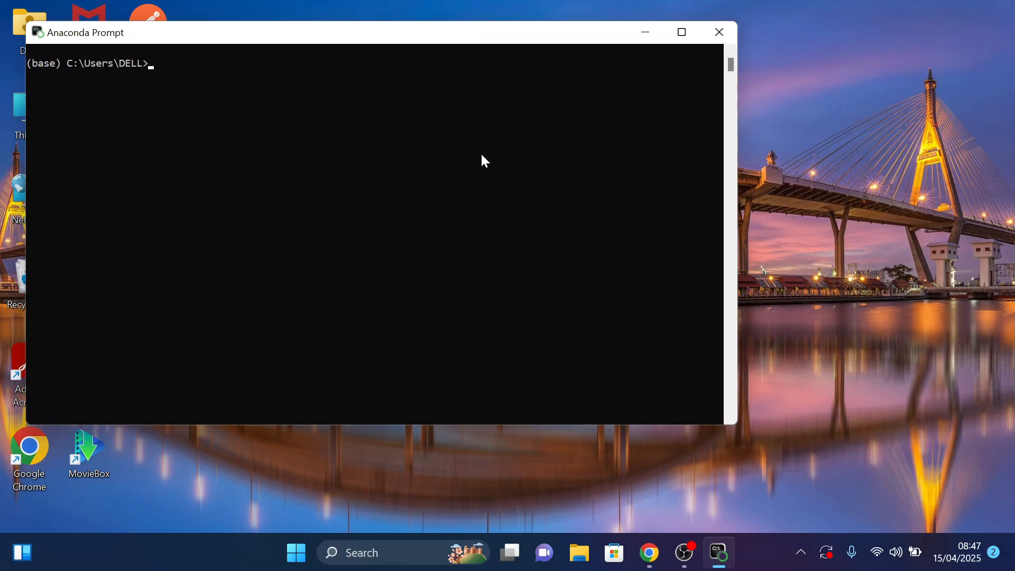
pyautogui.write('jupyter notebook')
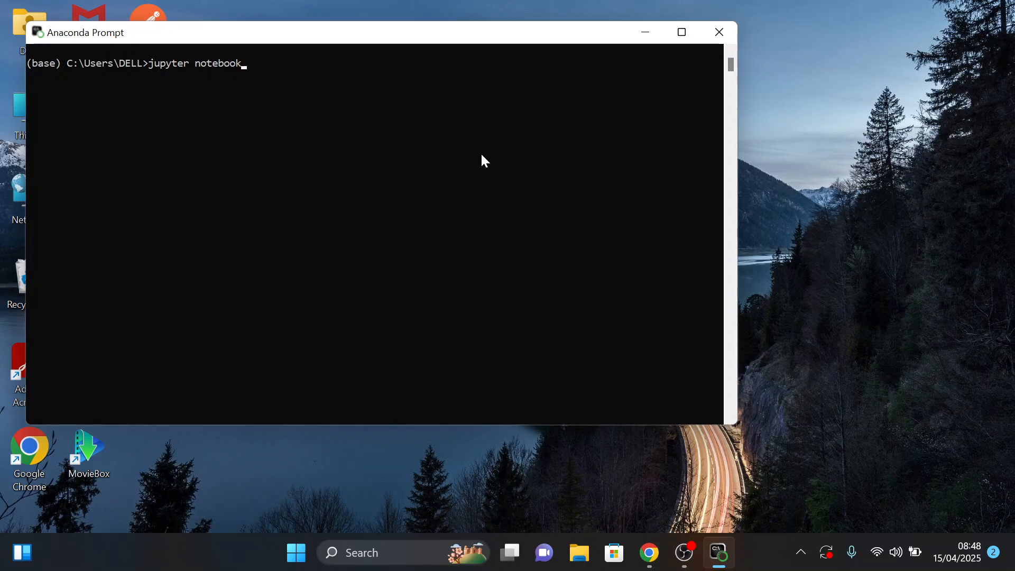
pyautogui.press('Return')
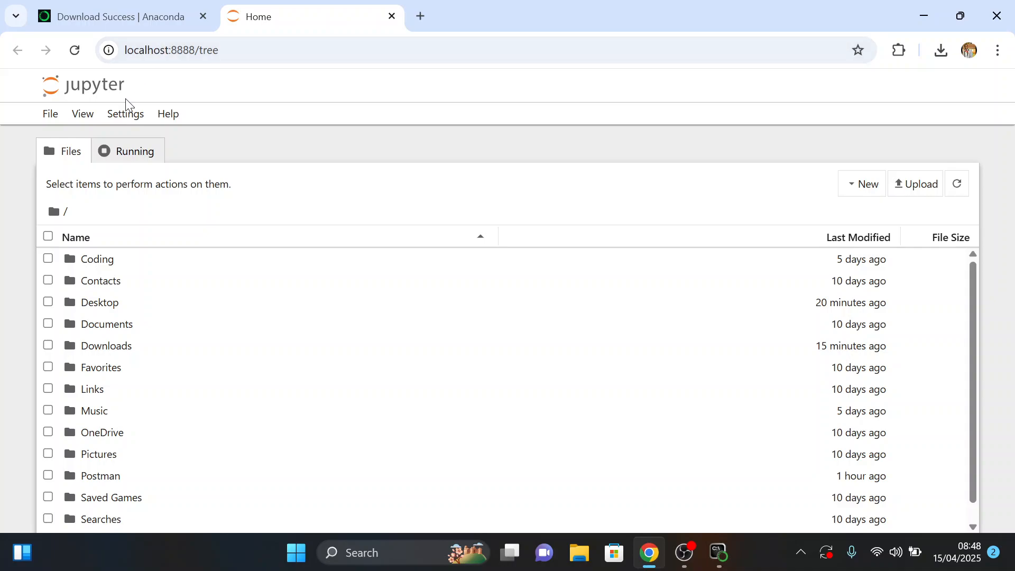
# Create a new folder inside Jupyter's Desktop directory, named with the owner's first name followed directly by "Python"
pyautogui.click(98, 304)
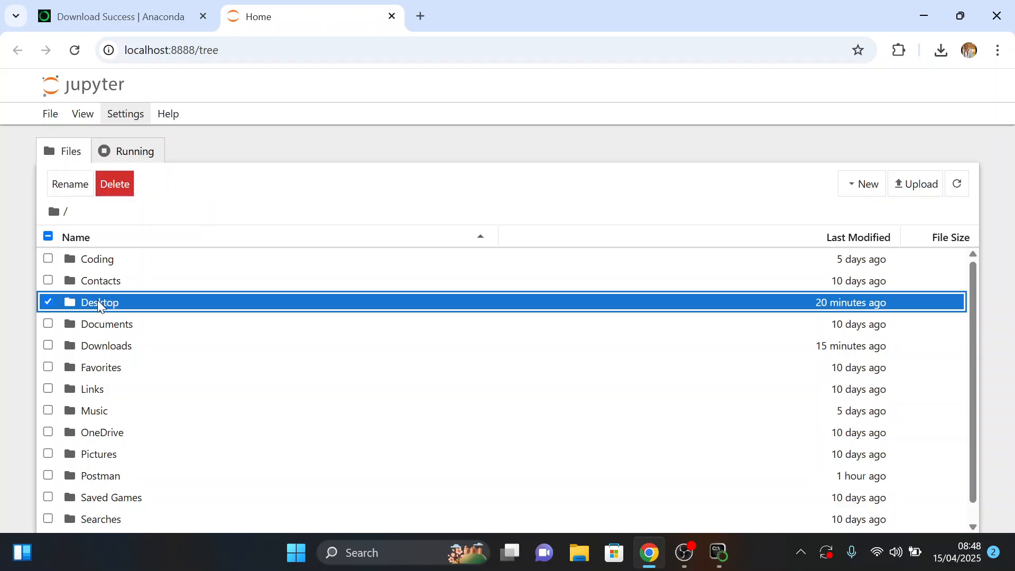
pyautogui.doubleClick(98, 303)
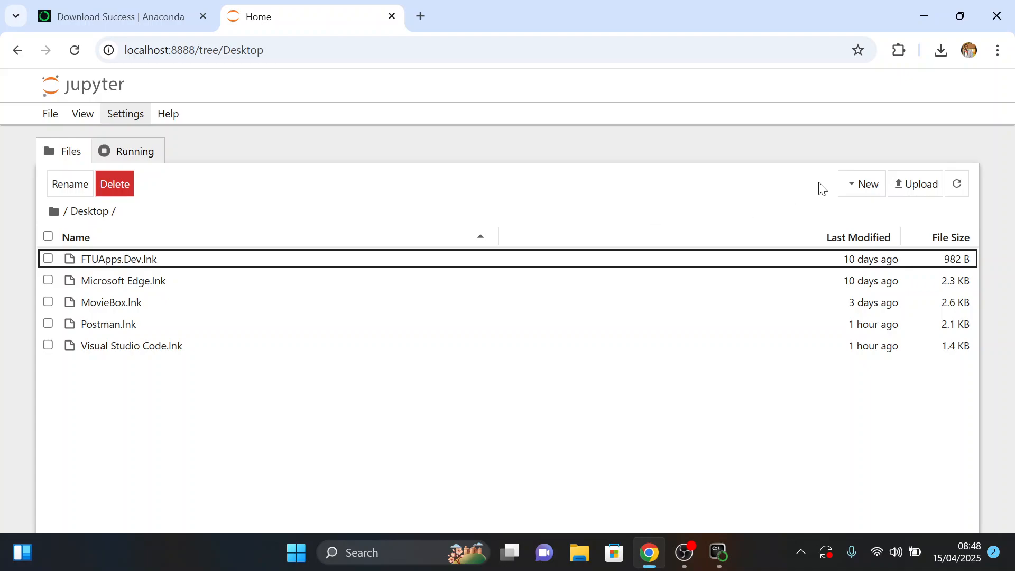
pyautogui.click(863, 183)
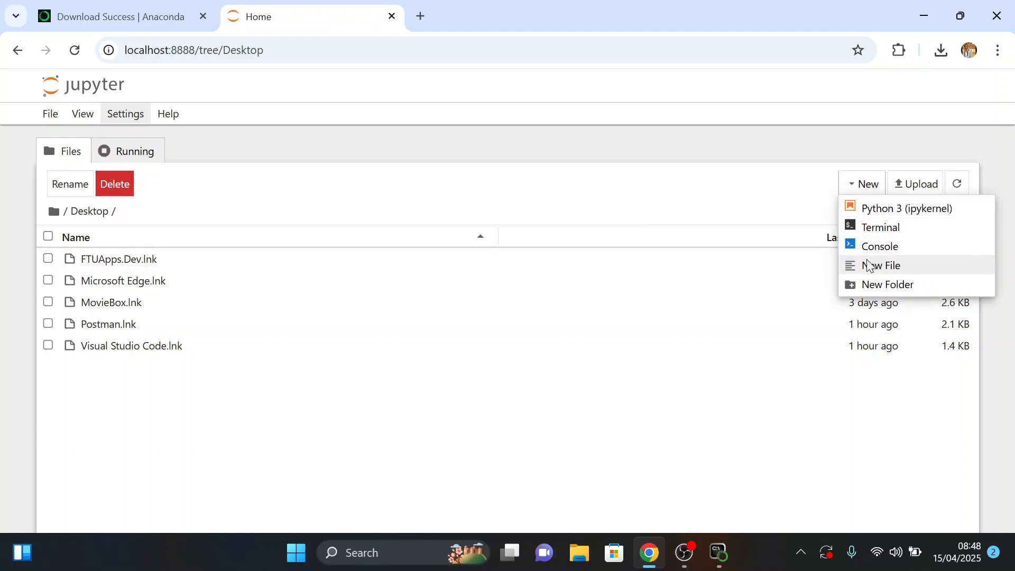
pyautogui.click(876, 285)
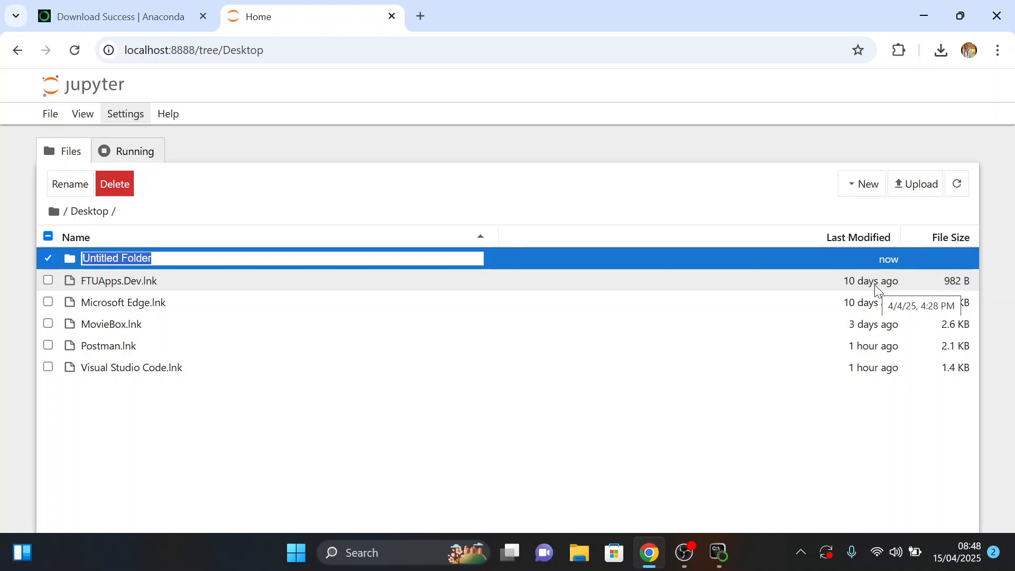
pyautogui.write('Edwin')
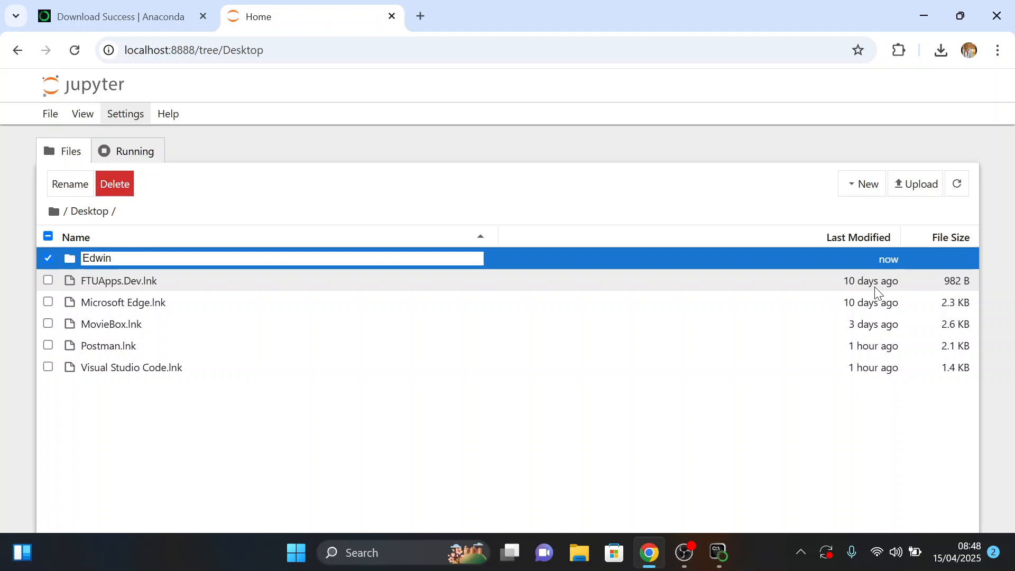
pyautogui.write('Python')
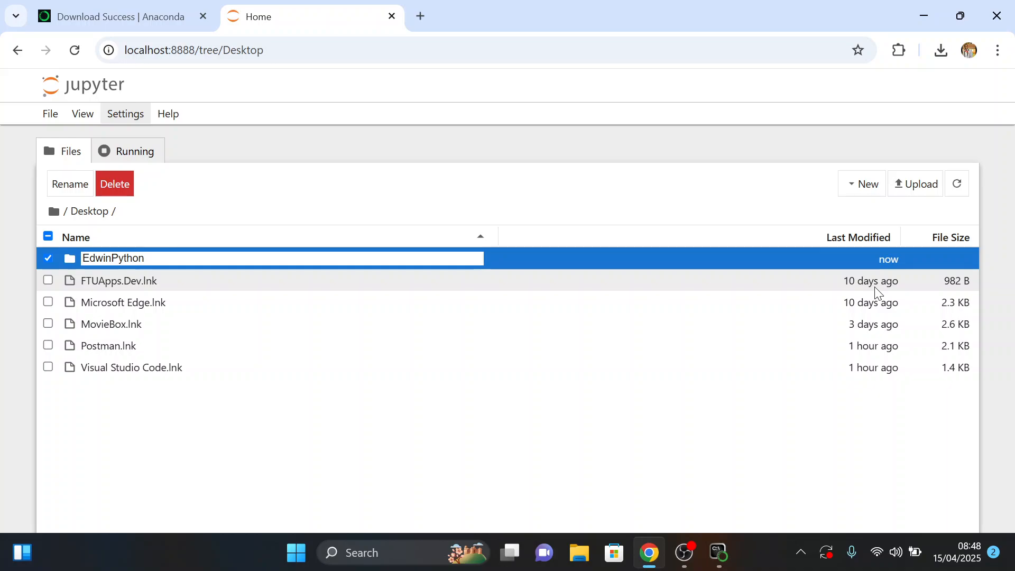
pyautogui.press('Return')
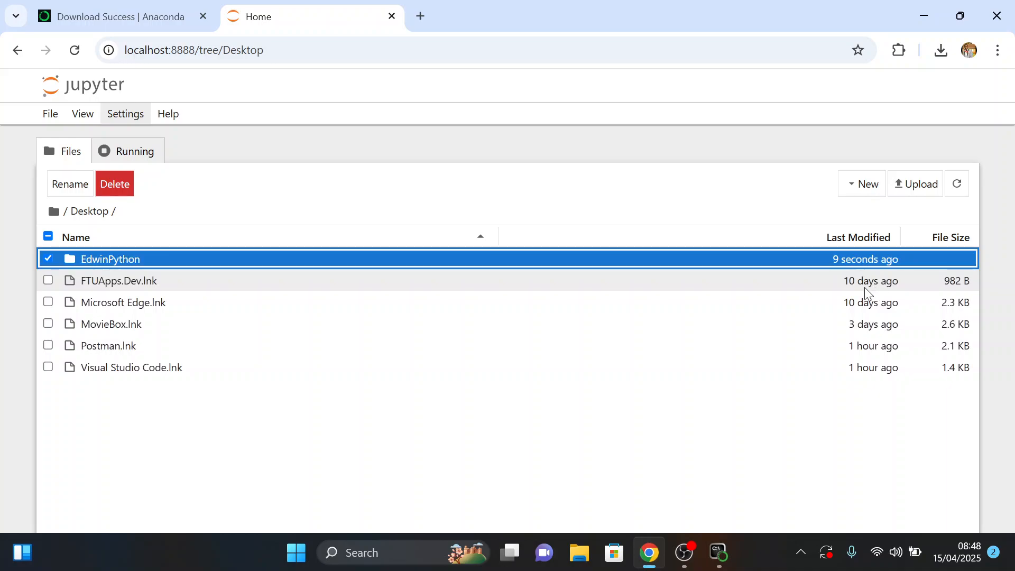
# Create a Python 3 (ipykernel) notebook inside the newly made Python folder on the Desktop
pyautogui.doubleClick(676, 256)
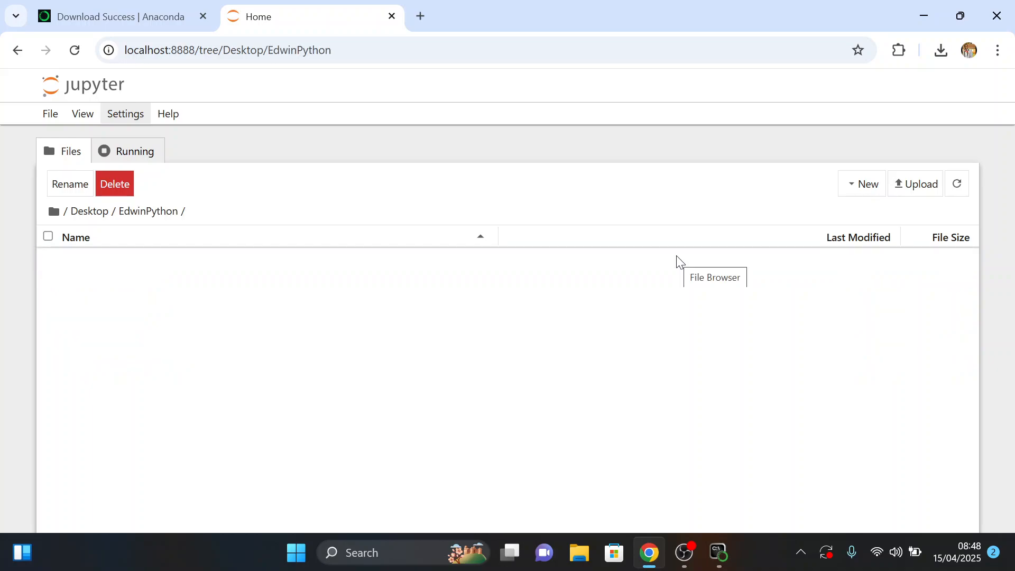
pyautogui.click(851, 186)
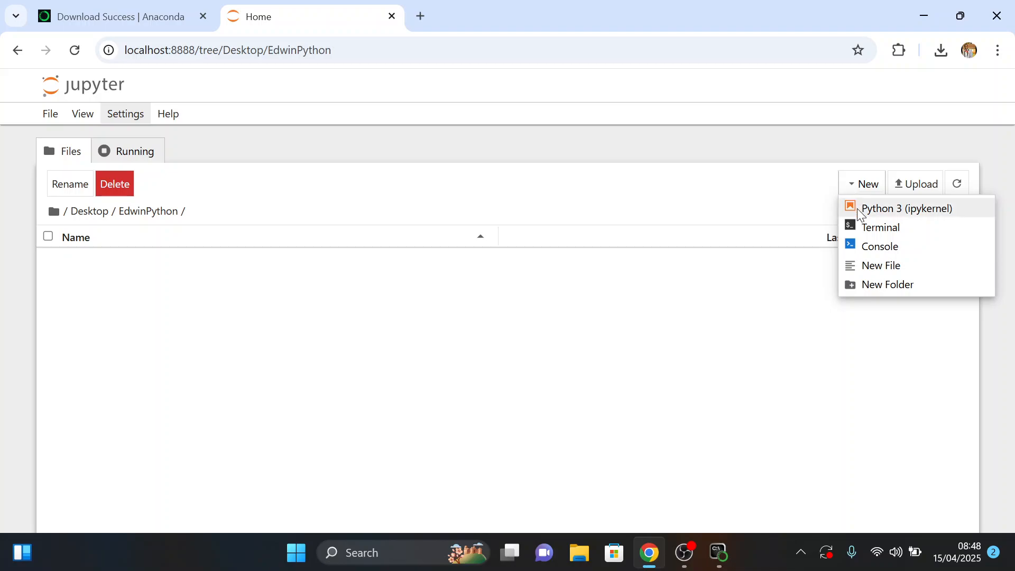
pyautogui.click(857, 210)
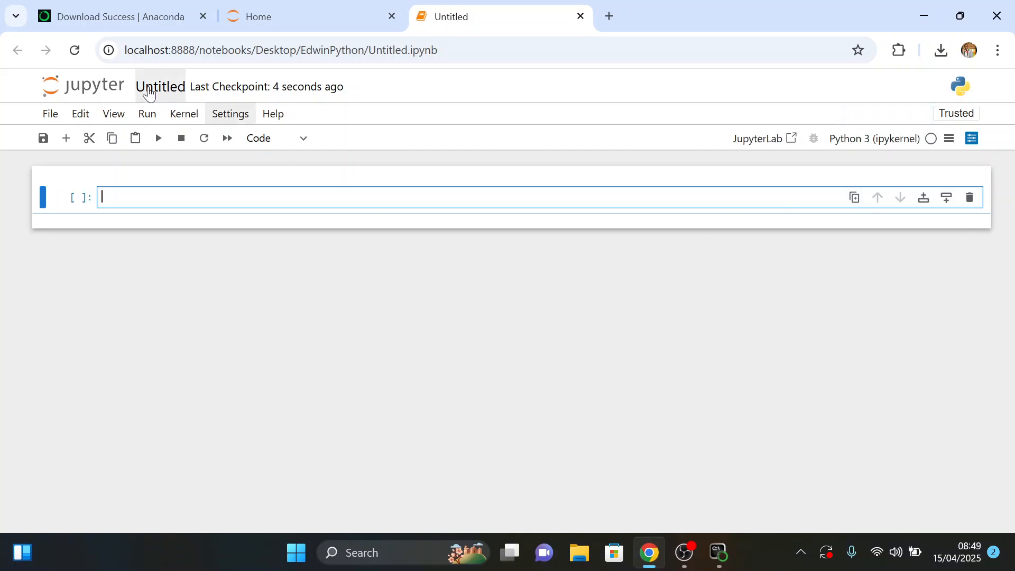
# Rename the untitled notebook as demo.ipynb
pyautogui.rightClick(148, 90)
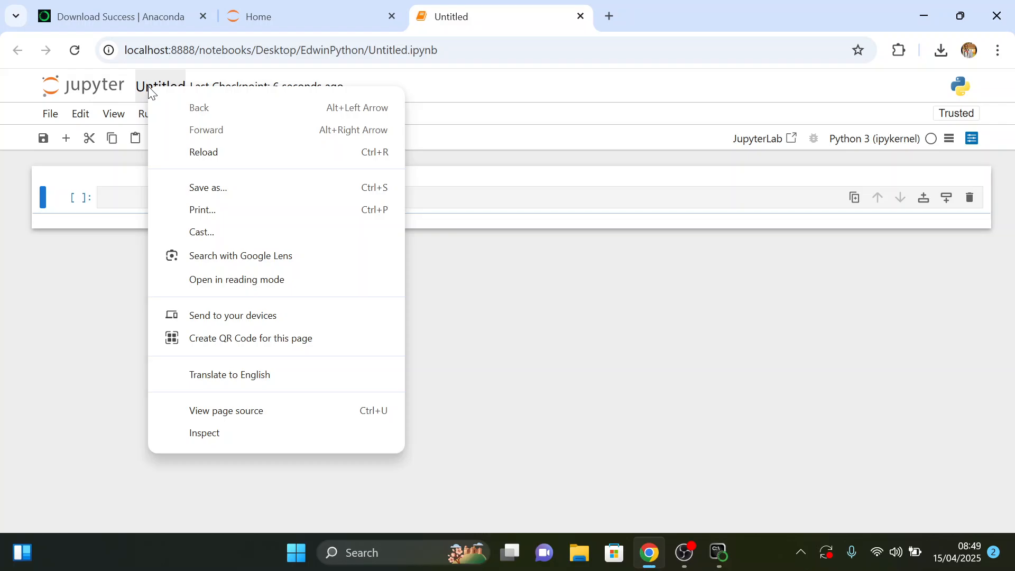
pyautogui.click(149, 90)
pyautogui.press('BackSpace')
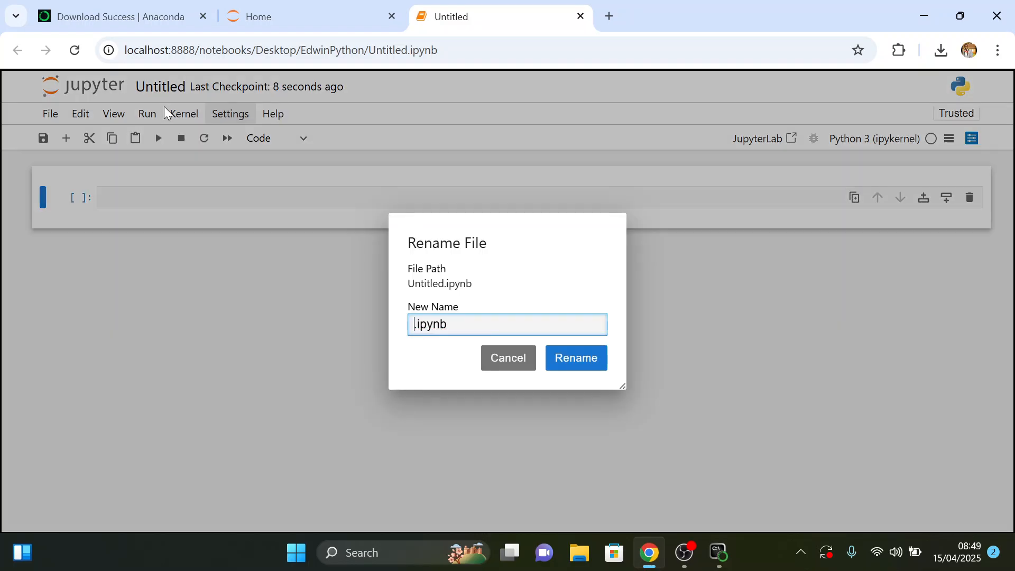
pyautogui.write('demo')
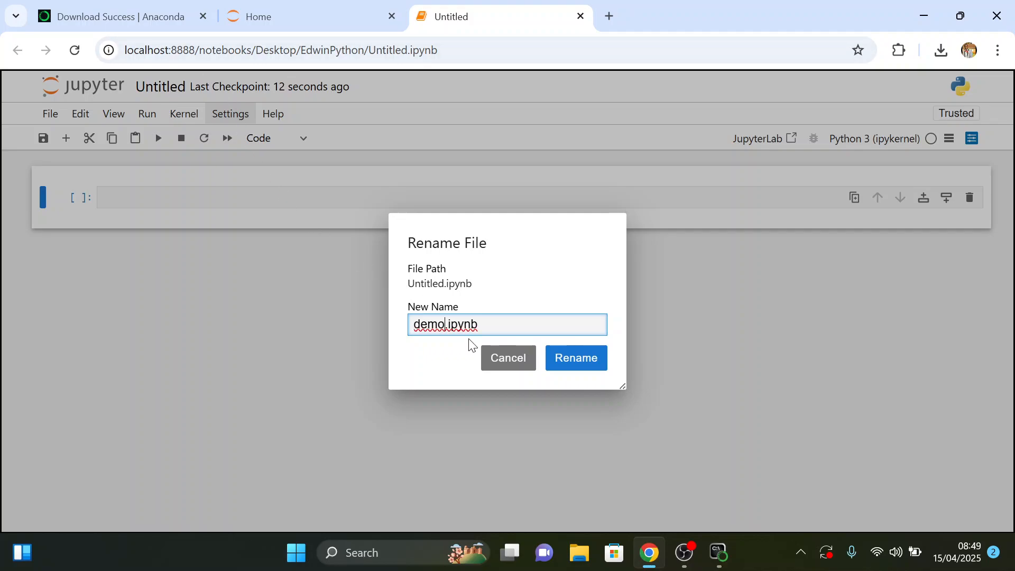
pyautogui.click(572, 370)
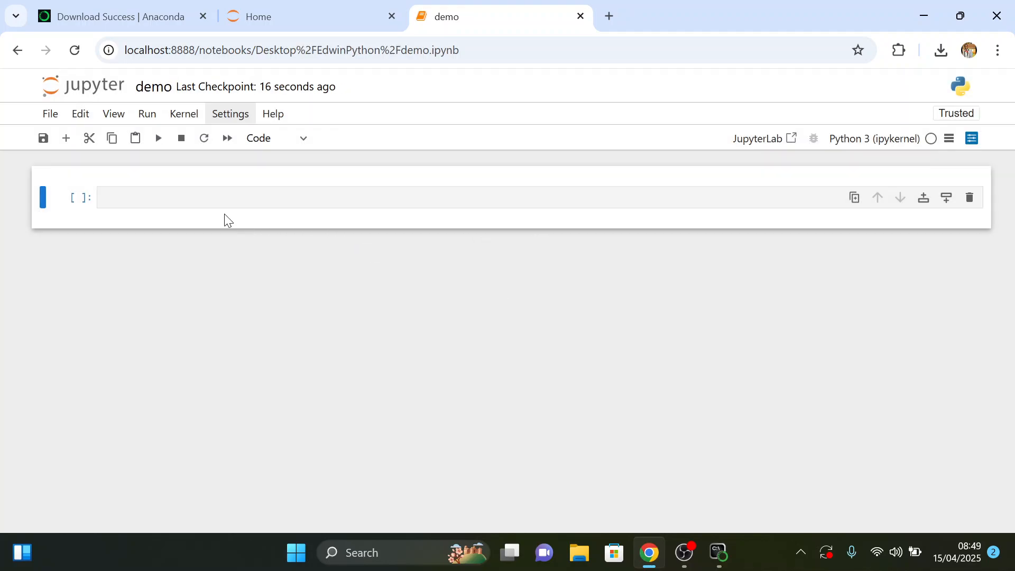
# Enter print('Webpro Education') in the notebook's first cell and run it
pyautogui.click(206, 193)
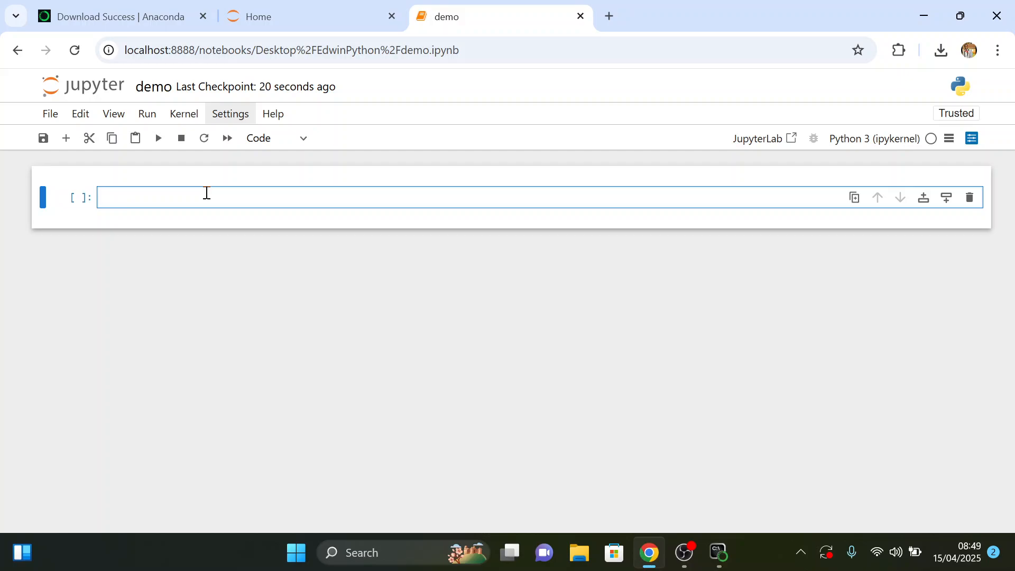
pyautogui.write("print('Webpro Educat")
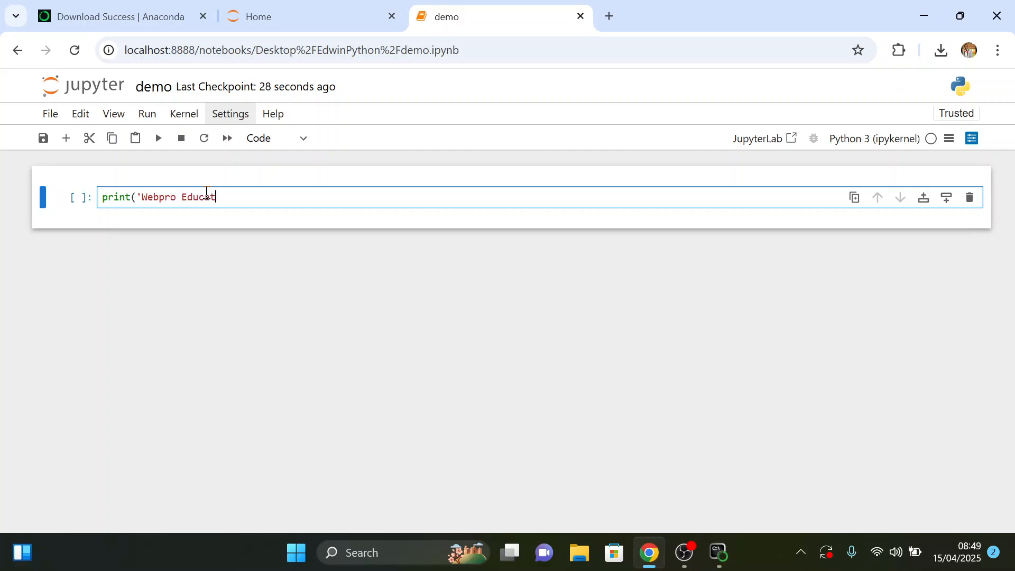
pyautogui.write("ion')")
pyautogui.click(154, 147)
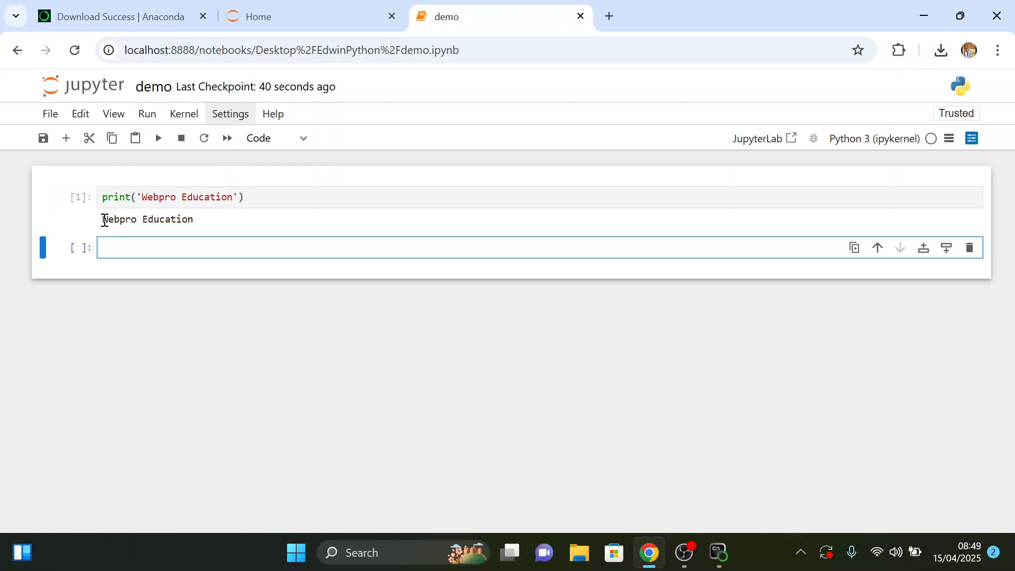